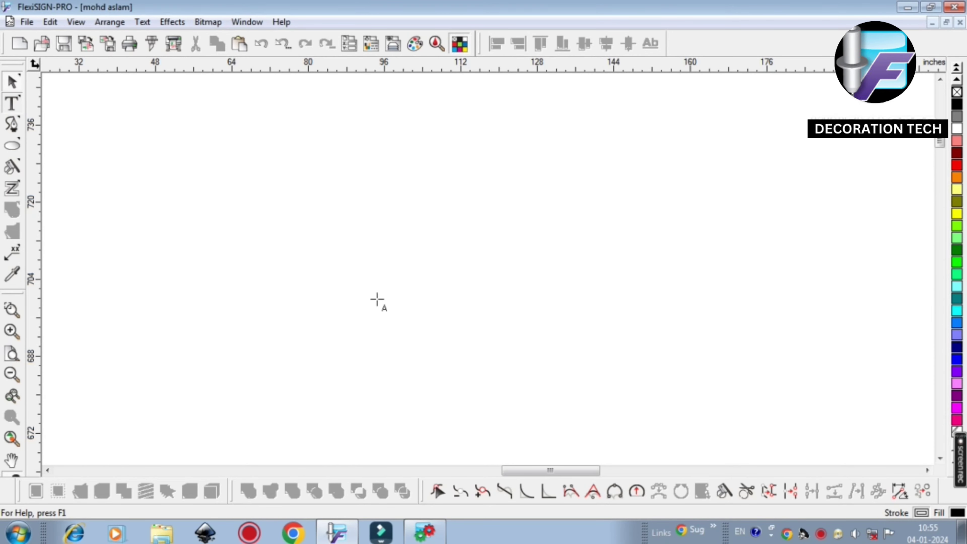
# Type a bold letter A on the canvas, enlarge it, and move it down-left
pyautogui.click(323, 337)
pyautogui.write('A')
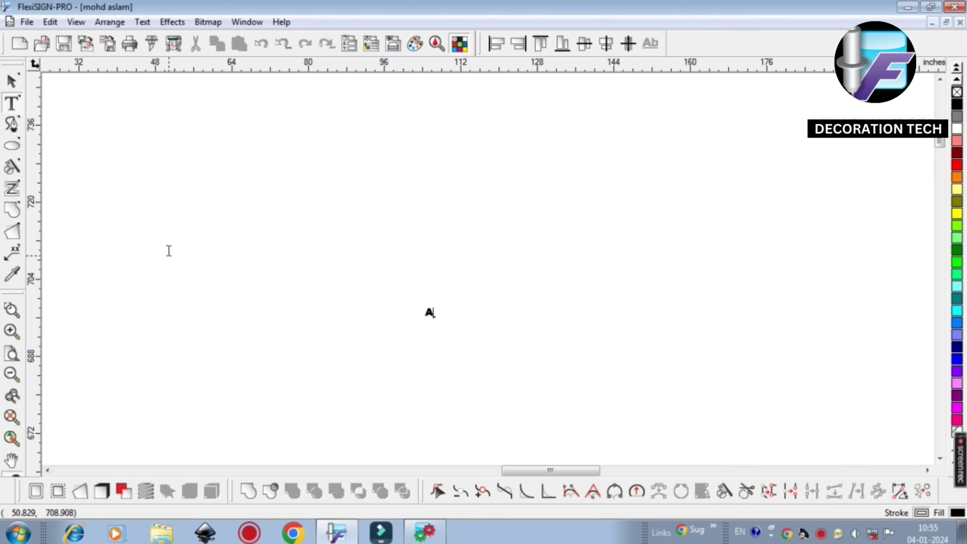
pyautogui.click(10, 83)
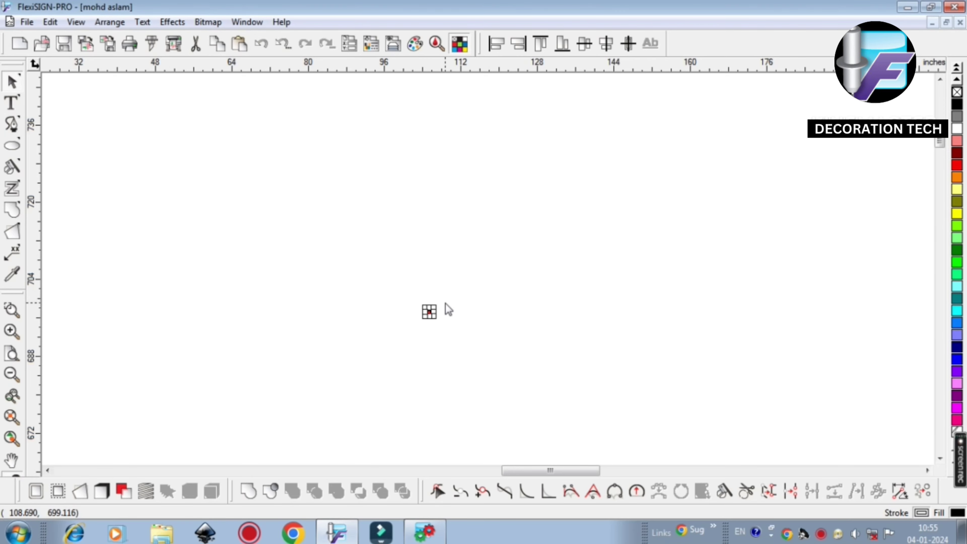
pyautogui.moveTo(438, 310); pyautogui.dragTo(631, 172)
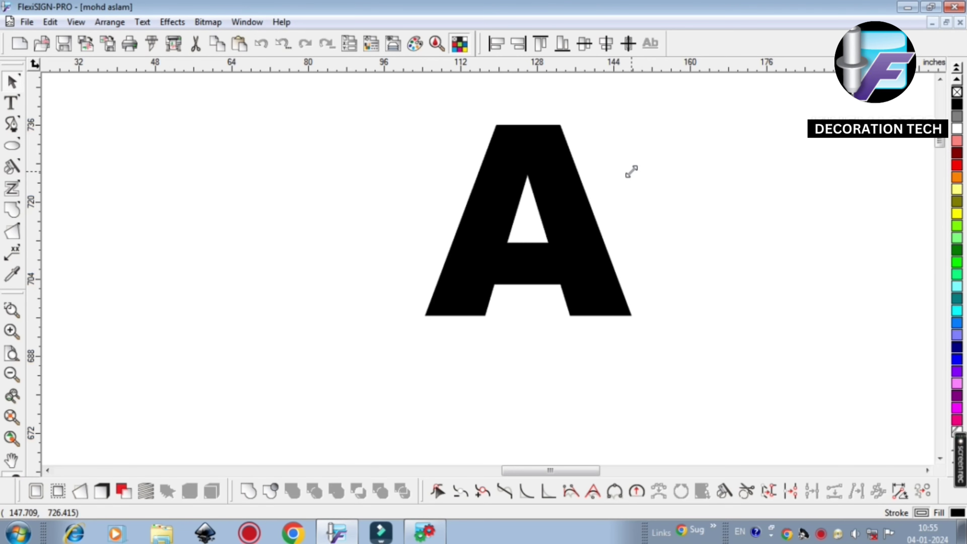
pyautogui.moveTo(564, 236)
pyautogui.mouseDown()
pyautogui.moveTo(539, 282)
pyautogui.moveTo(406, 282)
pyautogui.mouseUp()
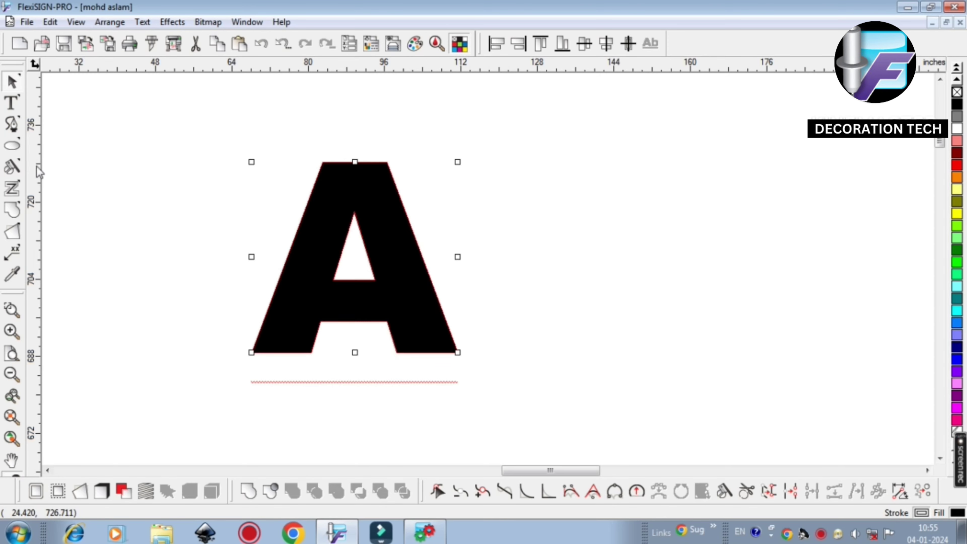
# Draw a filled ellipse and place it beside the A
pyautogui.click(12, 150)
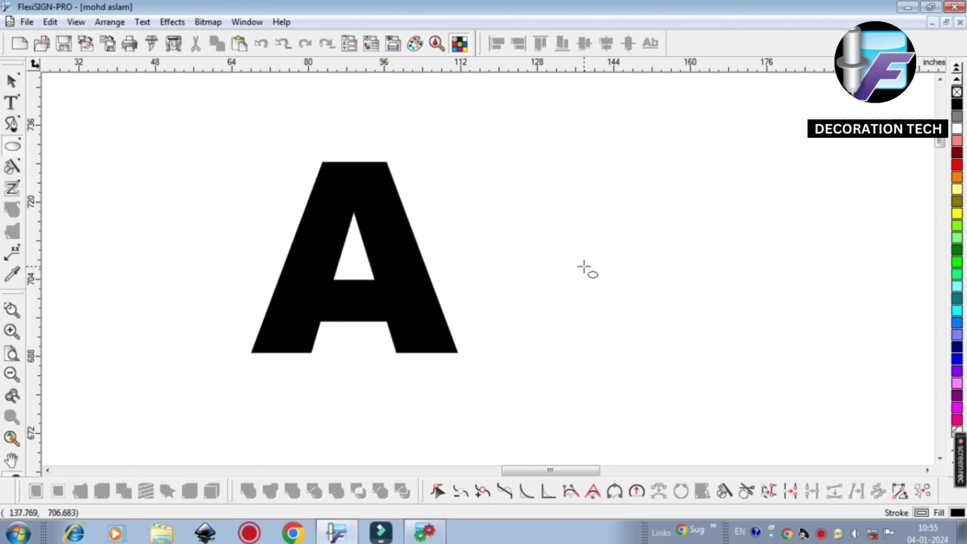
pyautogui.moveTo(576, 267); pyautogui.dragTo(751, 388)
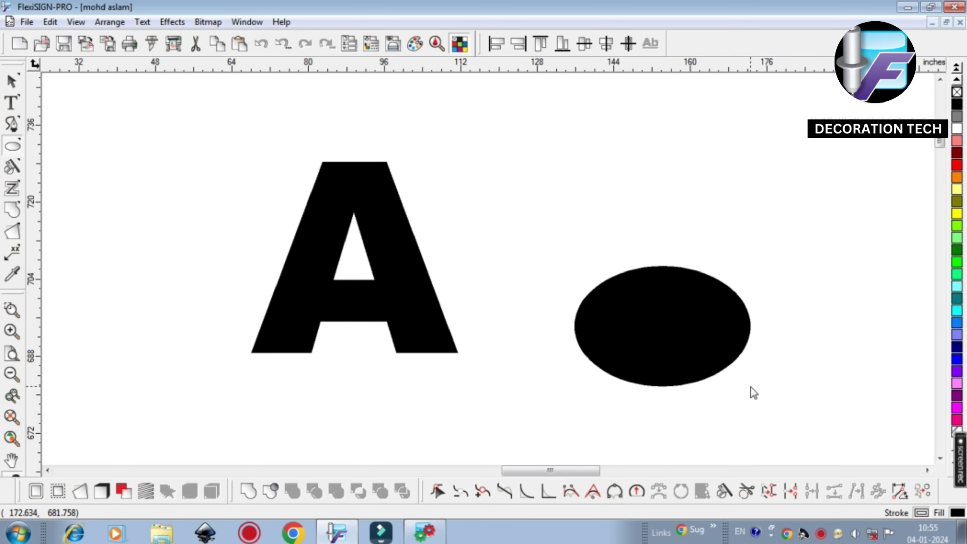
pyautogui.moveTo(689, 365); pyautogui.dragTo(599, 292)
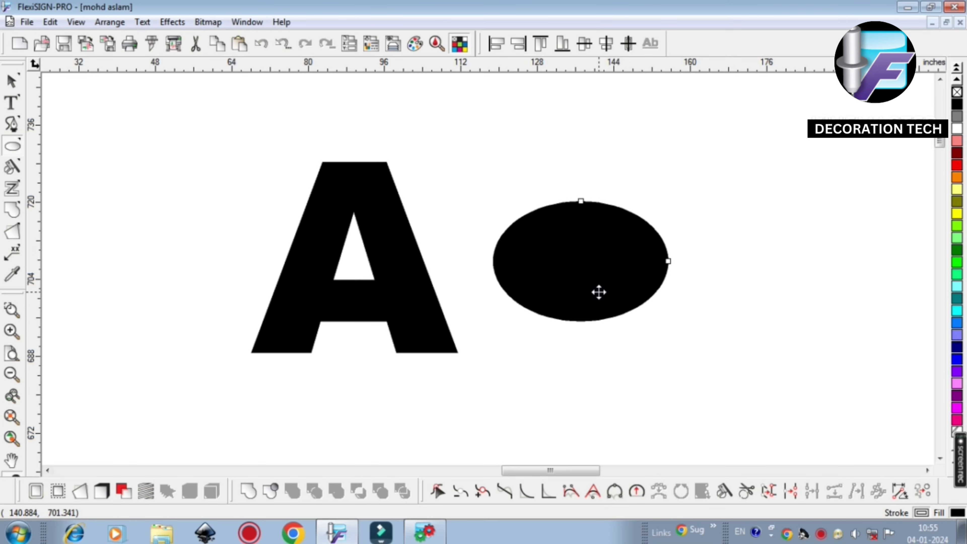
pyautogui.click(13, 88)
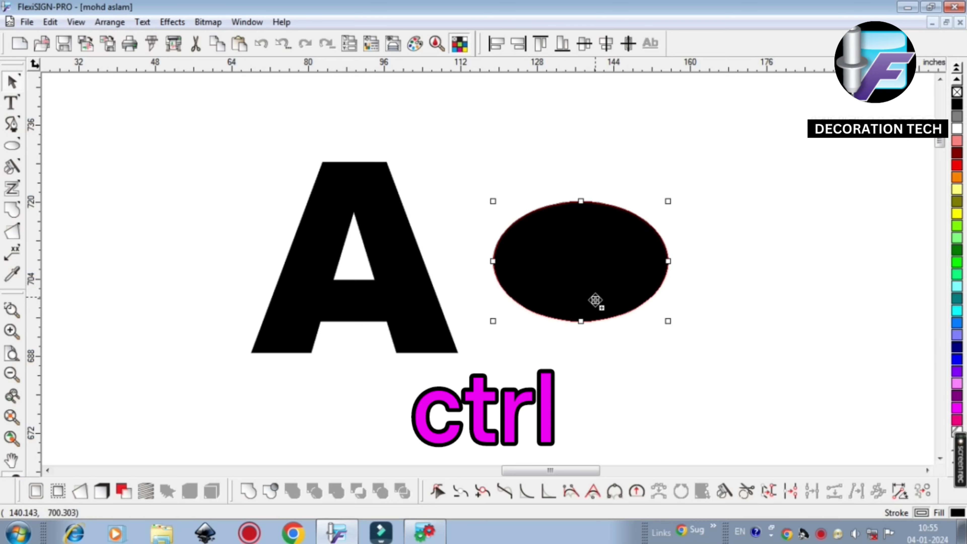
# Overlap a red copy slightly lower and cut it out, leaving a crescent arc
pyautogui.moveTo(605, 296); pyautogui.dragTo(784, 330)
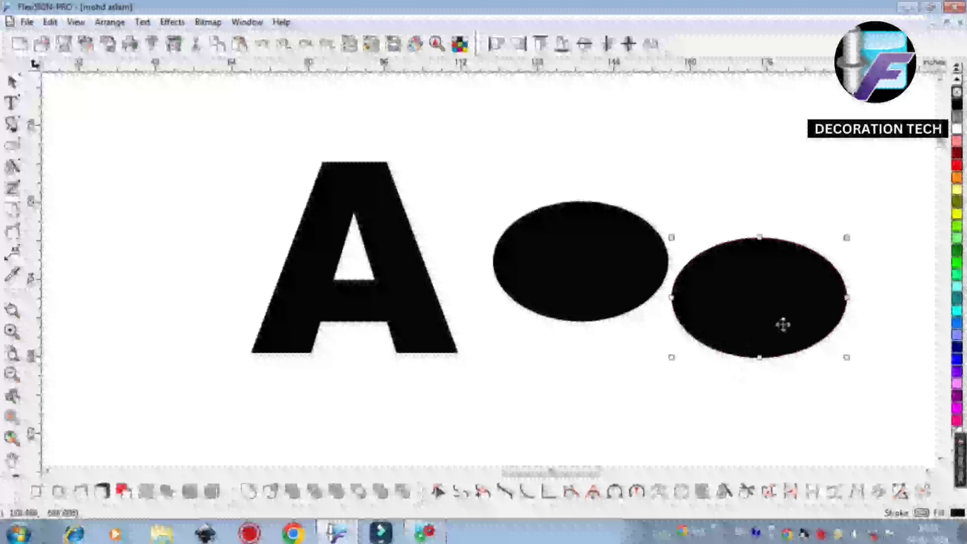
pyautogui.moveTo(783, 325); pyautogui.dragTo(624, 321)
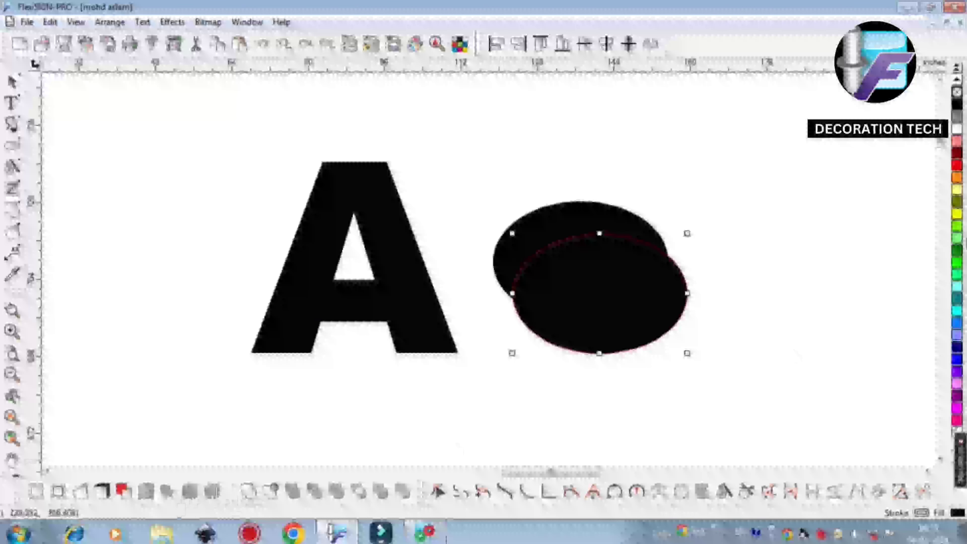
pyautogui.click(958, 165)
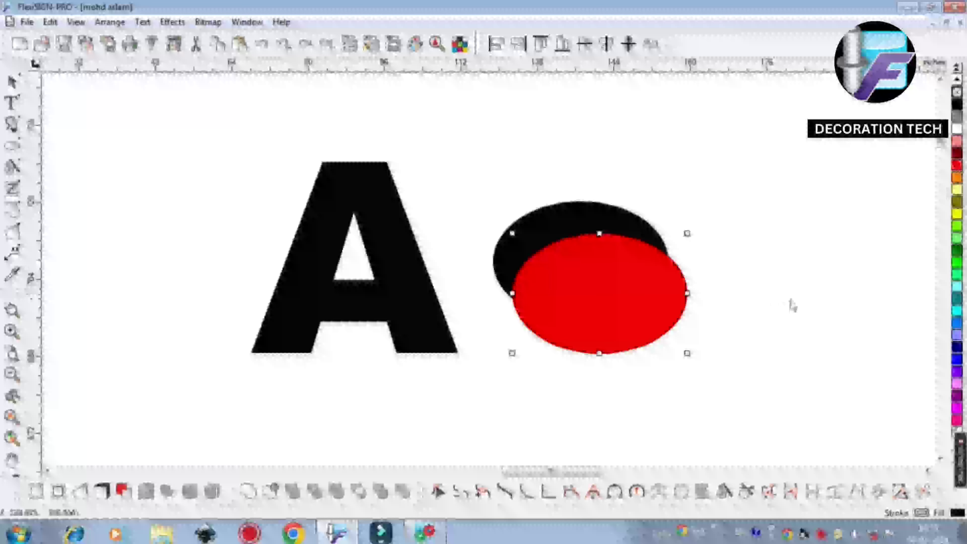
pyautogui.moveTo(595, 273); pyautogui.dragTo(583, 260)
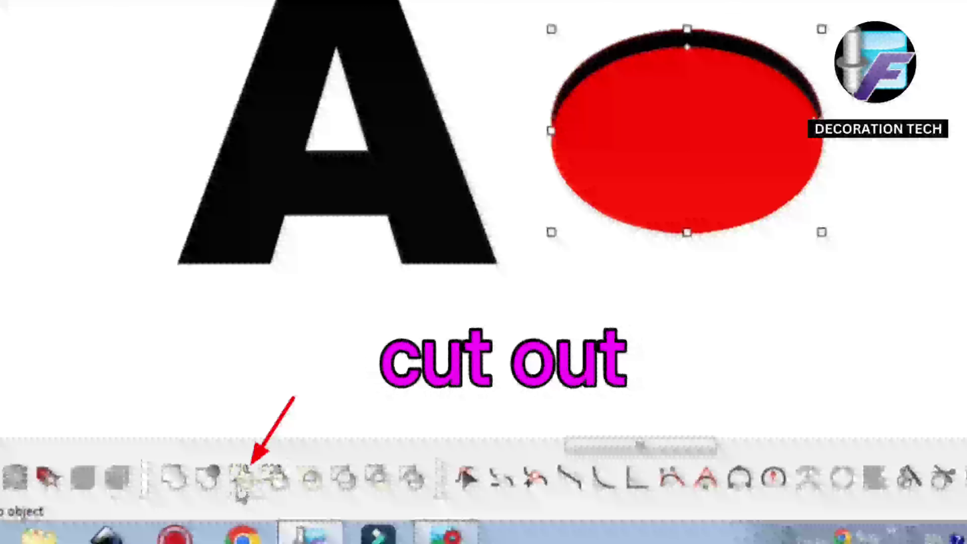
pyautogui.click(245, 482)
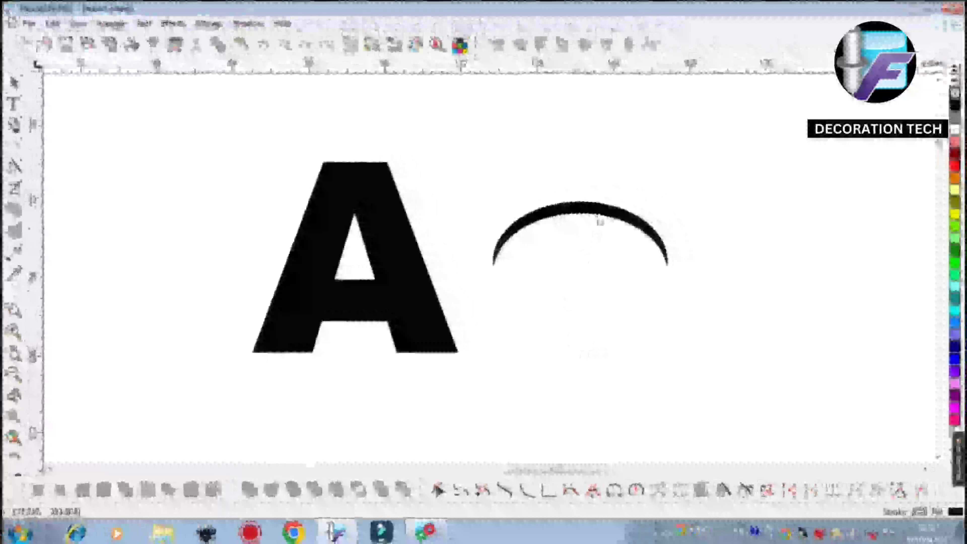
pyautogui.moveTo(608, 211); pyautogui.dragTo(697, 271)
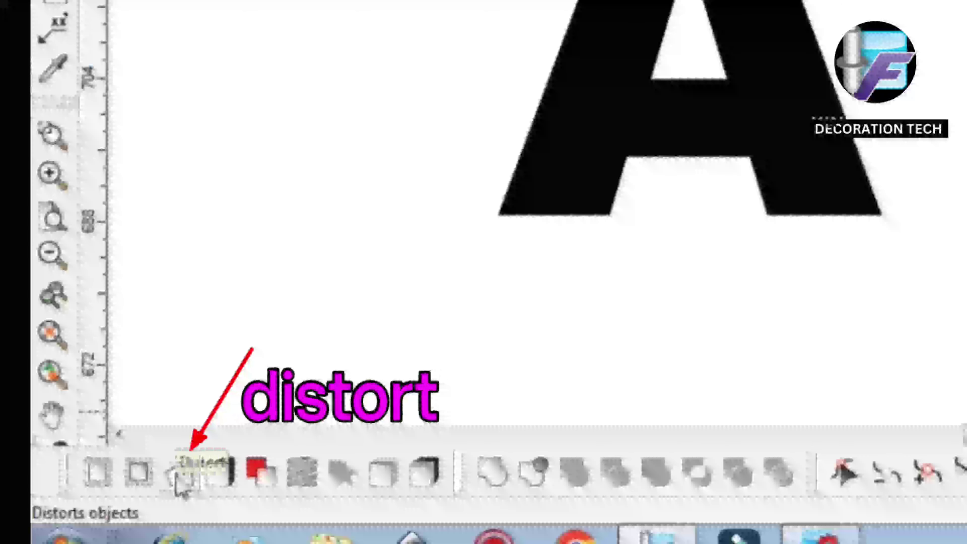
# Warp the crescent with an arched envelope, then squash it vertically into a flatter swoosh
pyautogui.click(177, 481)
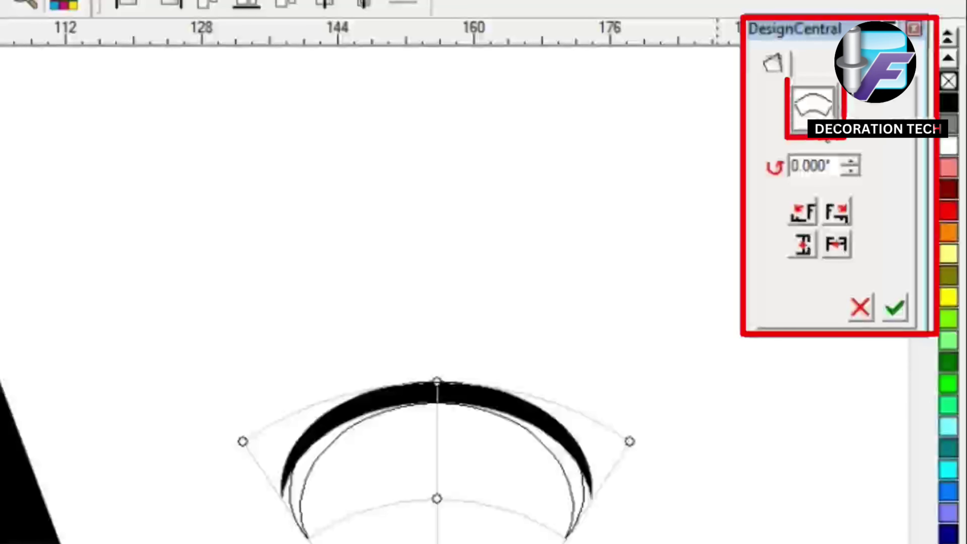
pyautogui.click(821, 134)
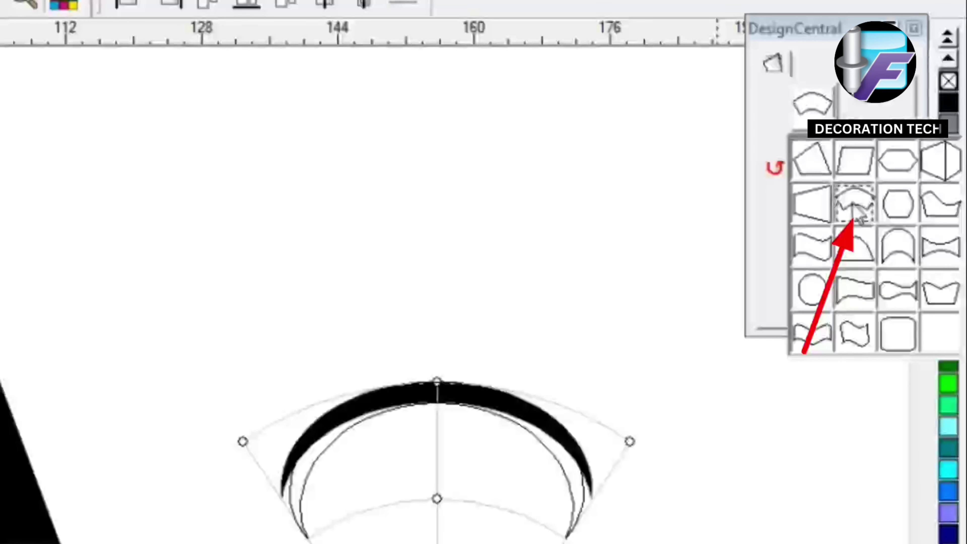
pyautogui.click(864, 218)
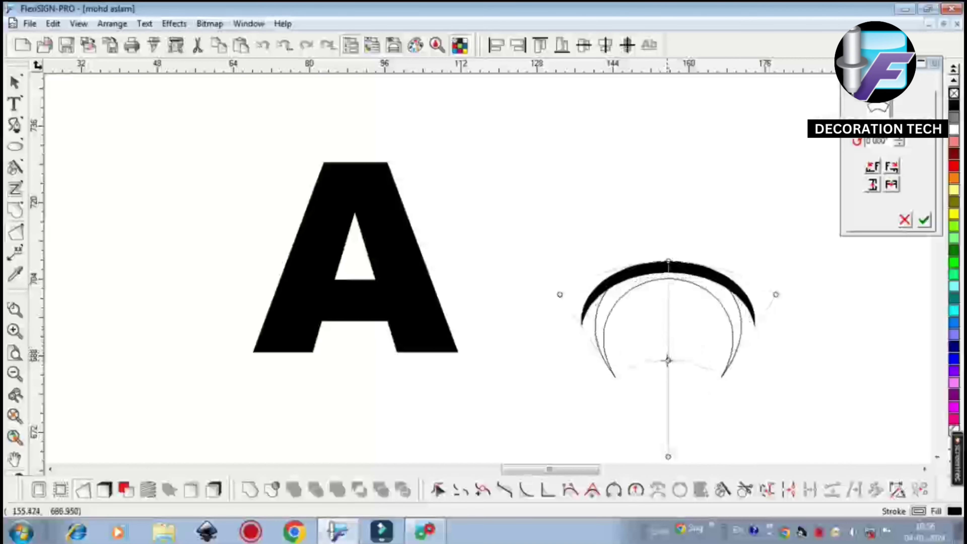
pyautogui.moveTo(668, 360); pyautogui.dragTo(667, 369)
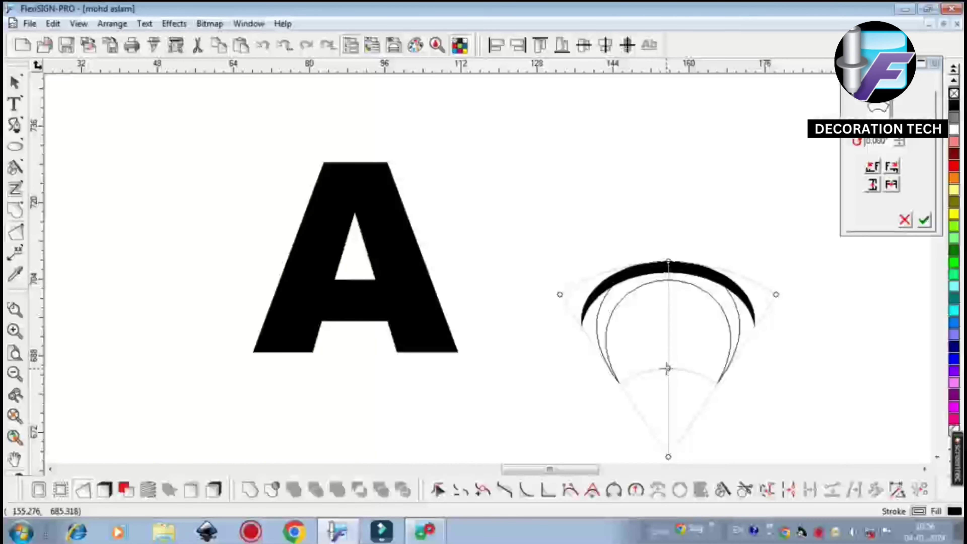
pyautogui.click(926, 223)
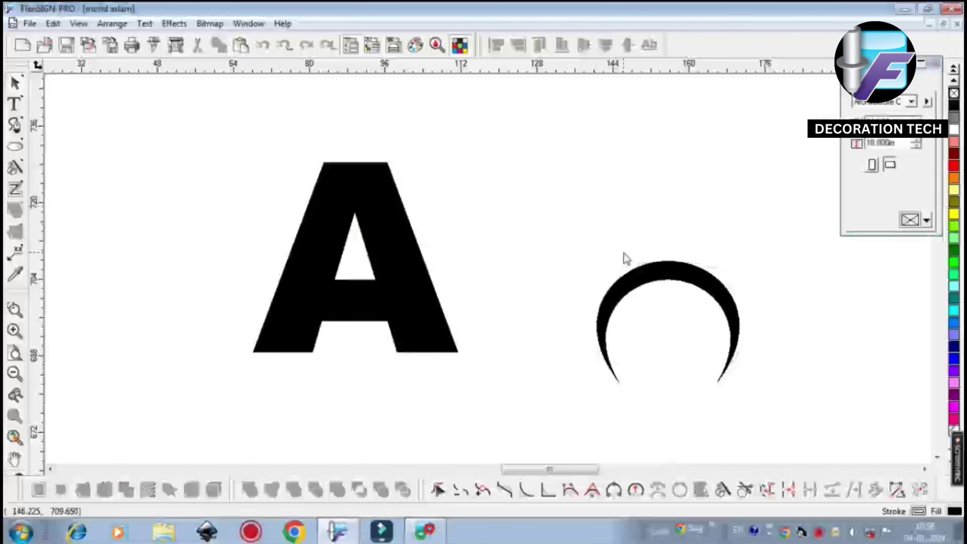
pyautogui.click(642, 284)
pyautogui.moveTo(668, 261)
pyautogui.mouseDown()
pyautogui.moveTo(658, 303)
pyautogui.moveTo(628, 242)
pyautogui.moveTo(642, 253)
pyautogui.mouseUp()
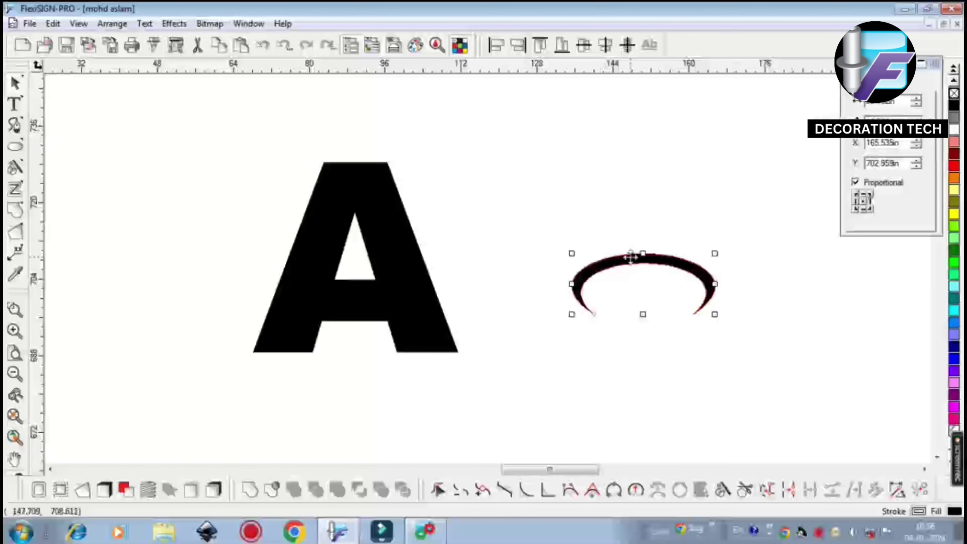
# Rotate the arc clockwise into a tilted swoosh and enlarge it up-right
pyautogui.click(623, 263)
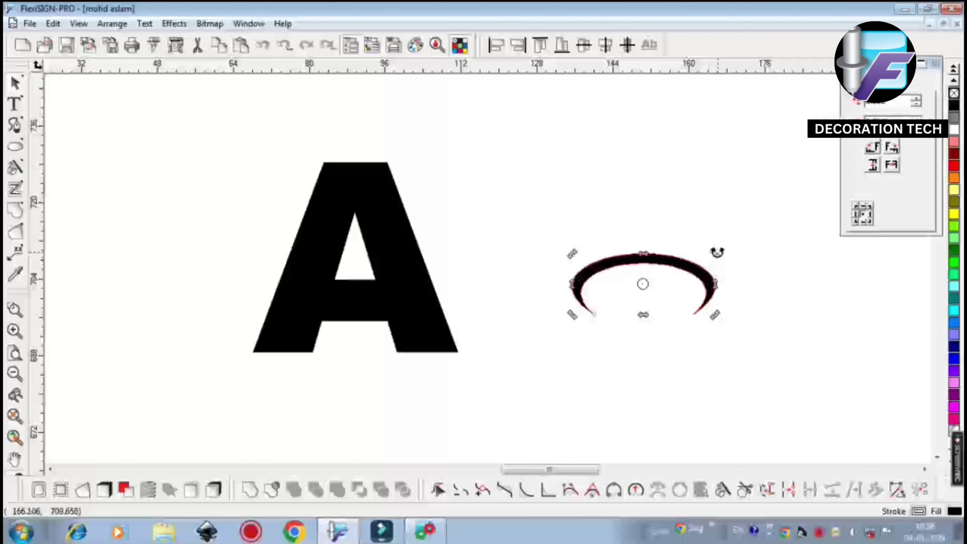
pyautogui.moveTo(718, 252); pyautogui.dragTo(594, 348)
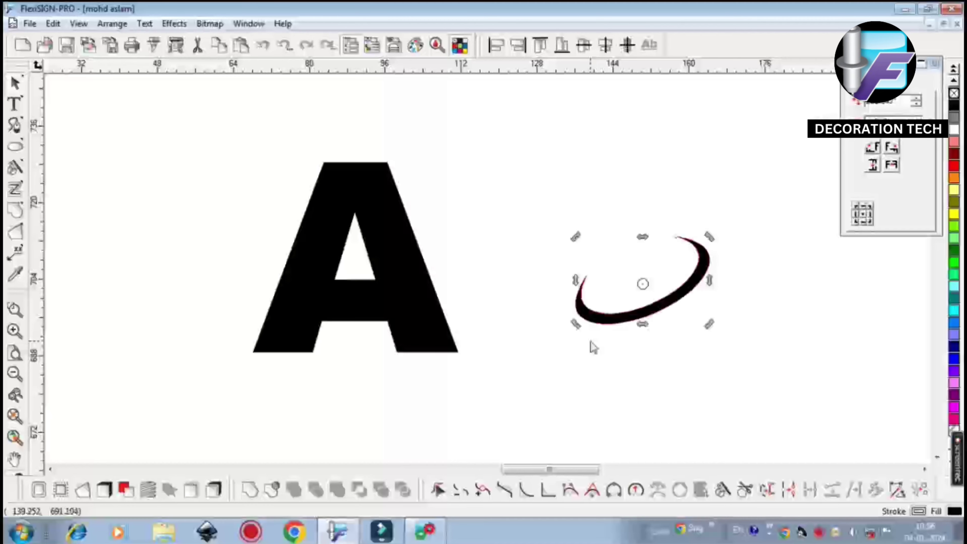
pyautogui.click(661, 354)
pyautogui.click(687, 307)
pyautogui.moveTo(710, 237); pyautogui.dragTo(745, 191)
# Move the A over the arc's left end and fill the swoosh red
pyautogui.moveTo(452, 327); pyautogui.dragTo(569, 339)
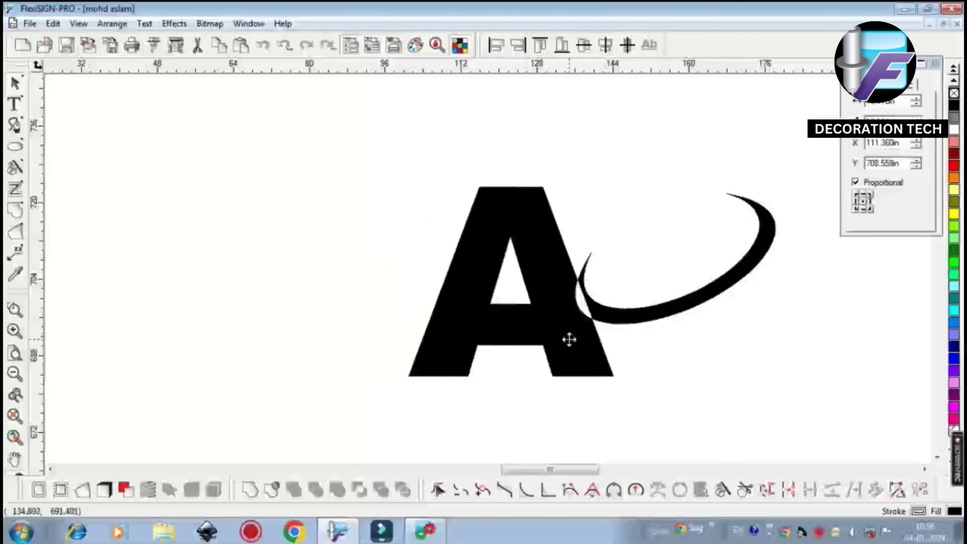
pyautogui.click(644, 313)
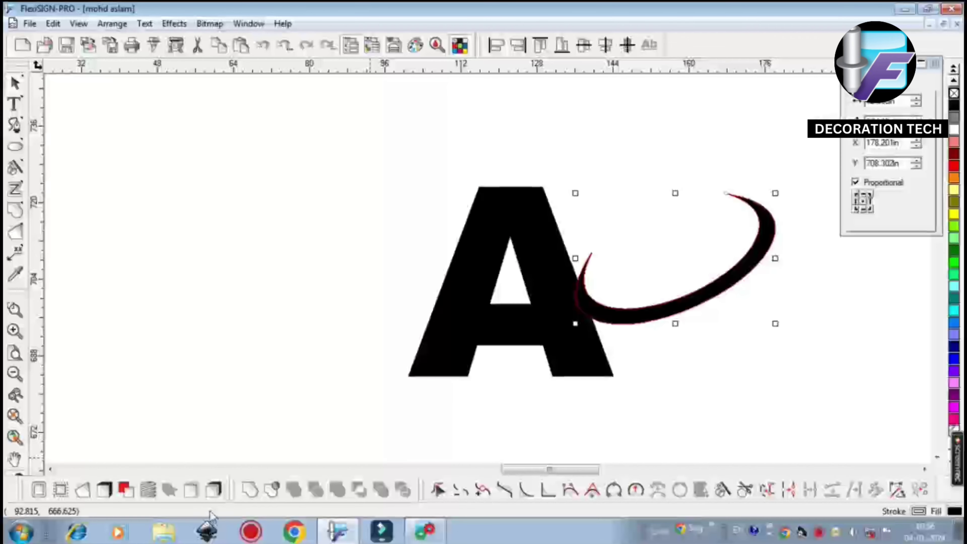
pyautogui.click(955, 166)
# Slide the red swoosh left so it crosses diagonally over the A
pyautogui.click(726, 339)
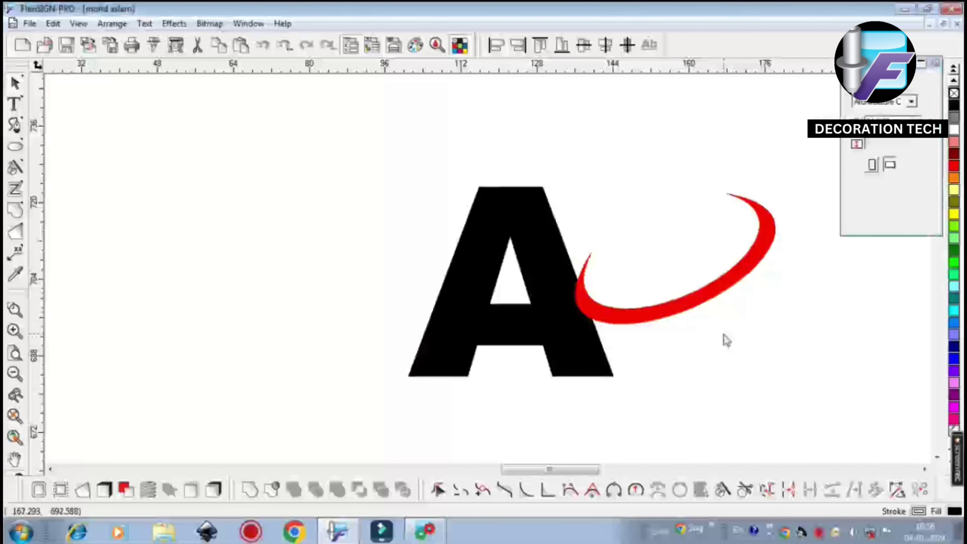
pyautogui.moveTo(725, 292); pyautogui.dragTo(561, 295)
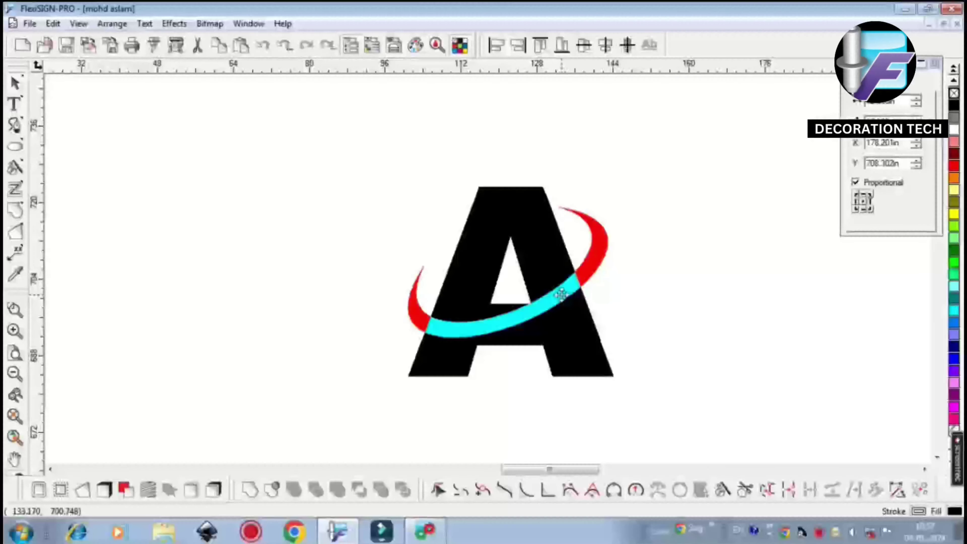
pyautogui.moveTo(561, 294); pyautogui.dragTo(557, 288)
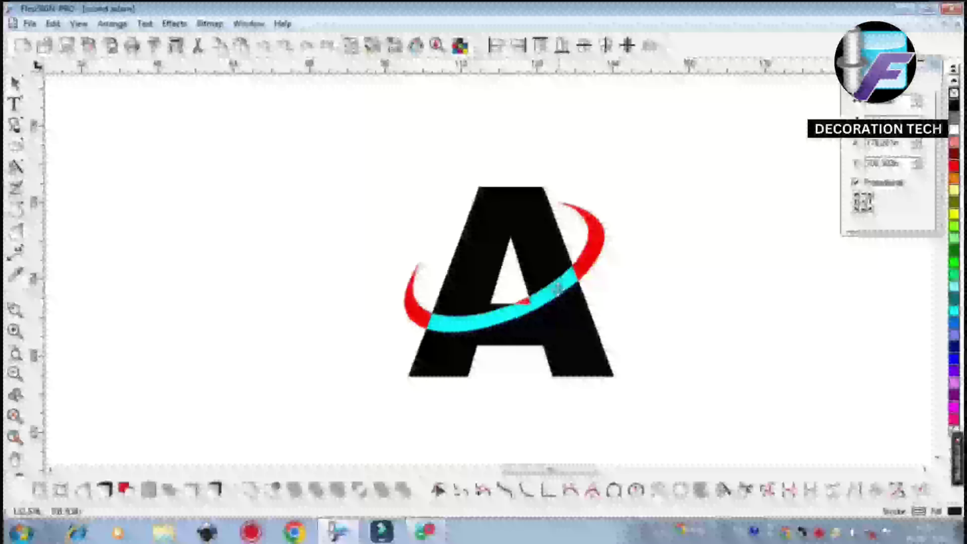
pyautogui.moveTo(558, 289); pyautogui.dragTo(557, 283)
pyautogui.click(646, 292)
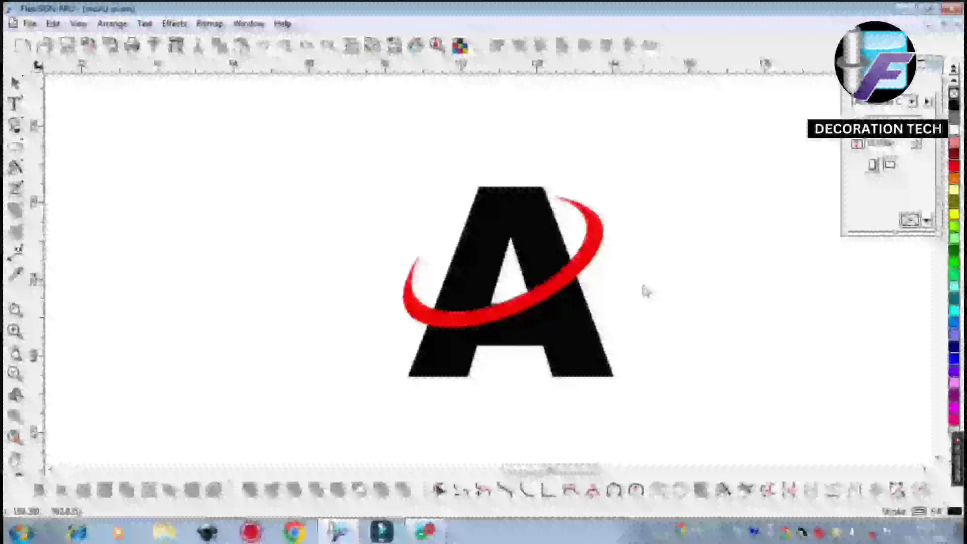
pyautogui.scroll(1, 634, 303)
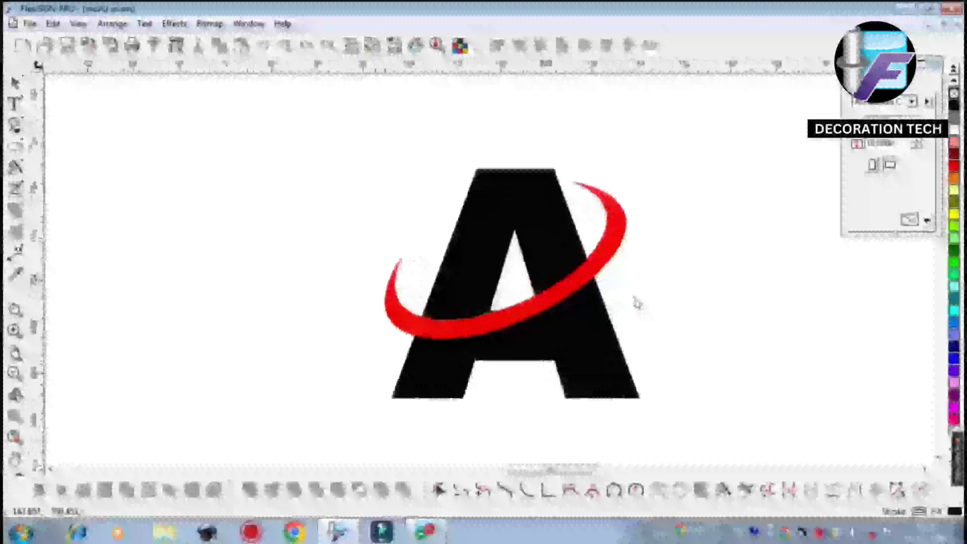
pyautogui.click(588, 291)
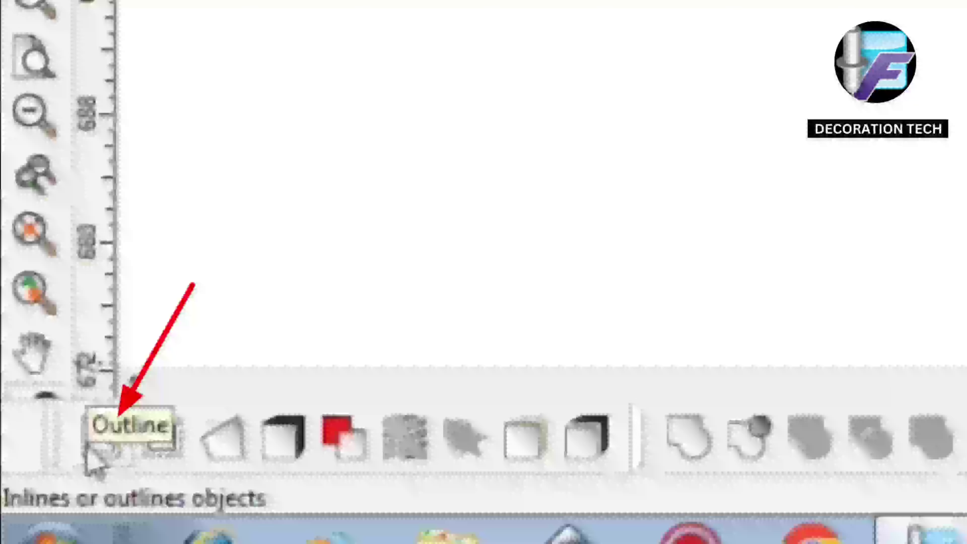
# Add a thick yellow outline around the red swoosh and separate it as its own shape
pyautogui.click(87, 448)
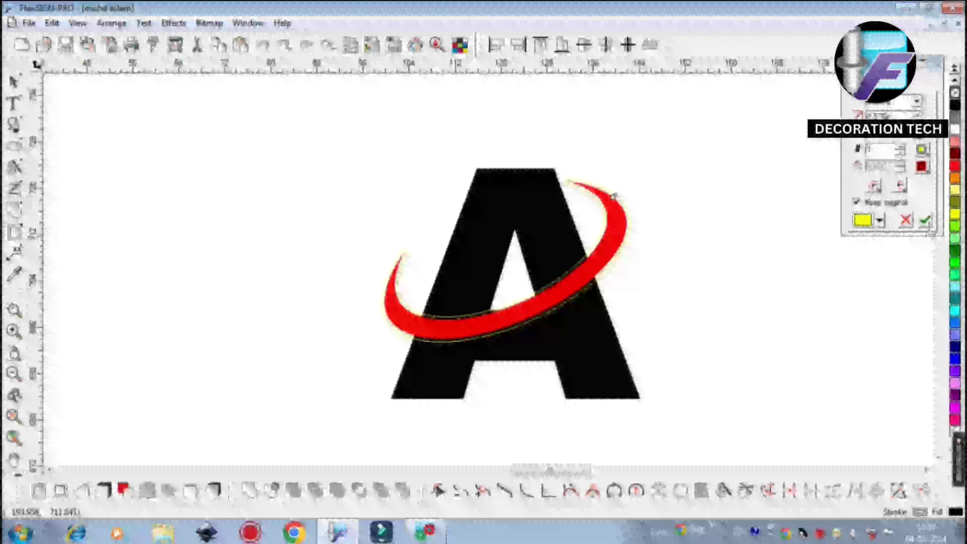
pyautogui.click(926, 220)
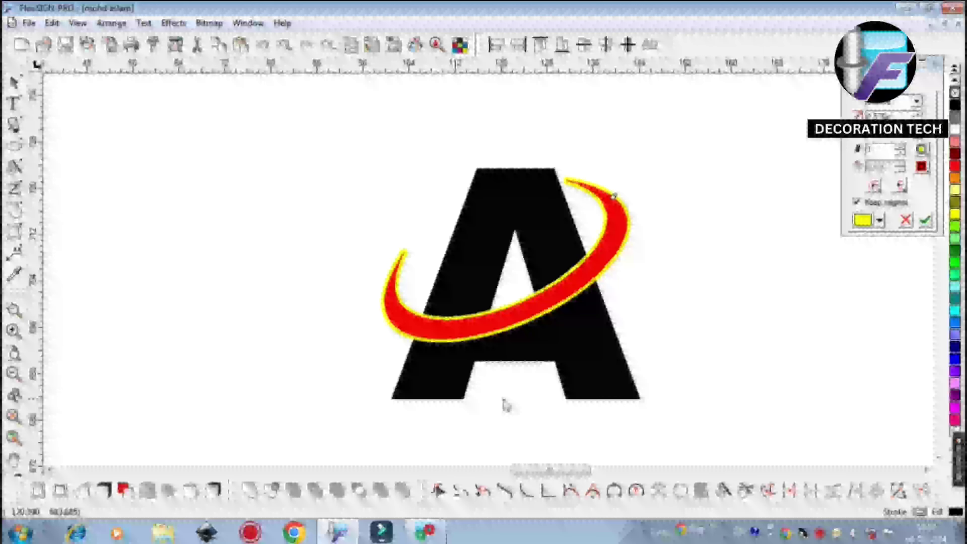
pyautogui.rightClick(568, 288)
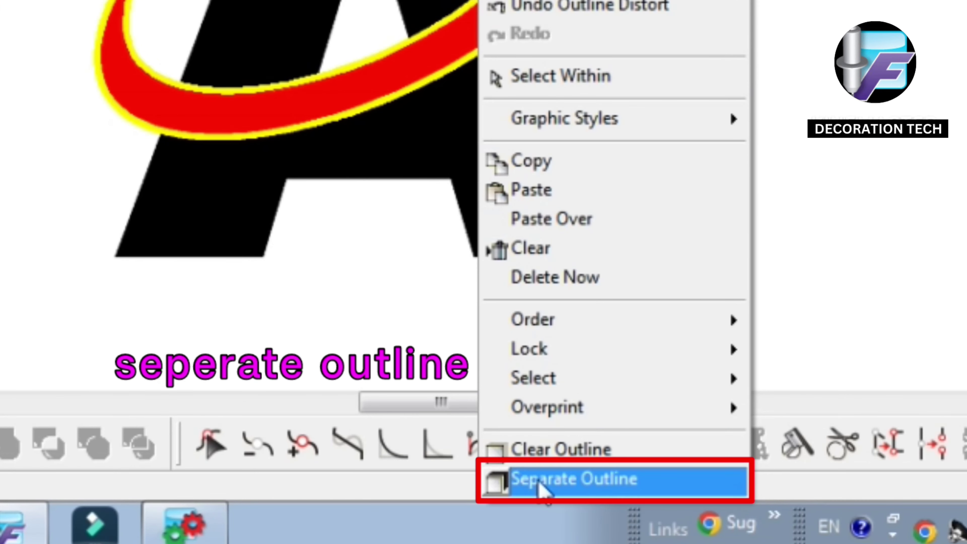
pyautogui.click(652, 480)
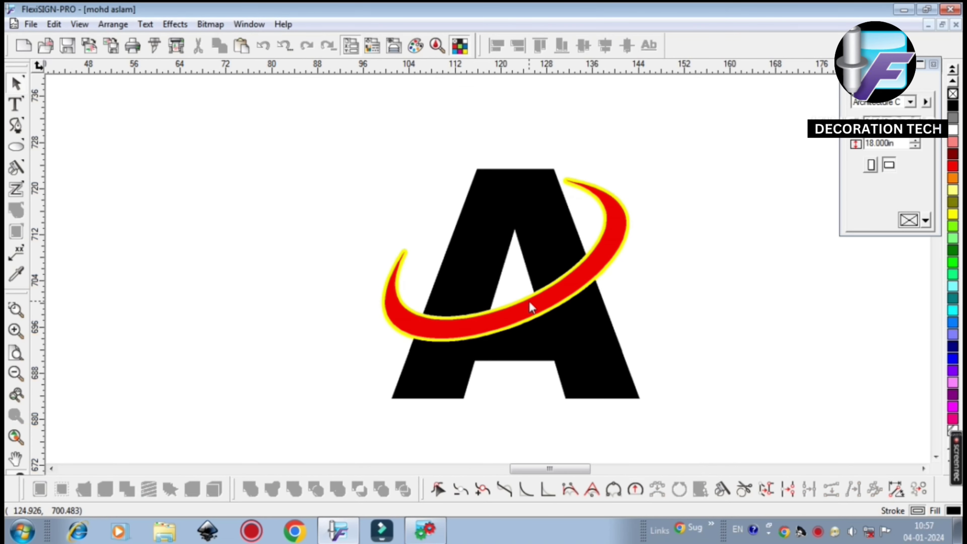
# Move the swoosh aside and cut the yellow contour out of the A
pyautogui.click(532, 307)
pyautogui.moveTo(557, 298)
pyautogui.mouseDown()
pyautogui.moveTo(270, 199)
pyautogui.moveTo(247, 210)
pyautogui.mouseUp()
pyautogui.moveTo(636, 267); pyautogui.dragTo(463, 322)
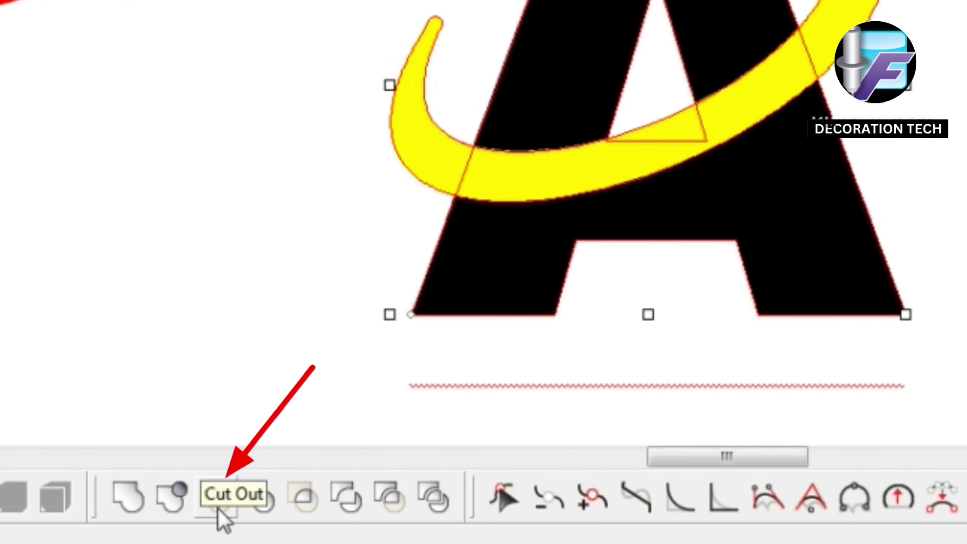
pyautogui.click(218, 510)
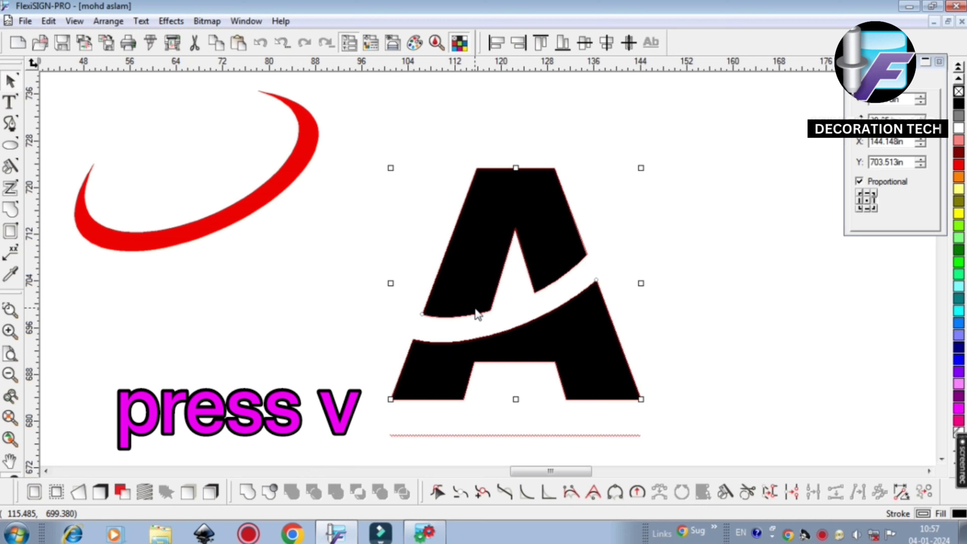
# Move the red swoosh back into the gap and nudge it into place with arrow keys
pyautogui.press('v')
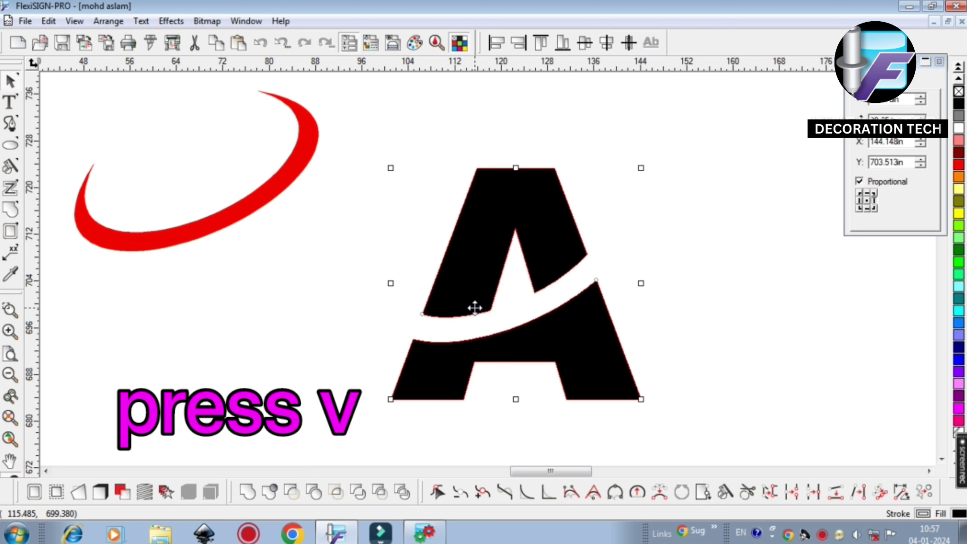
pyautogui.click(320, 352)
pyautogui.moveTo(239, 214); pyautogui.dragTo(558, 296)
pyautogui.press('Down')
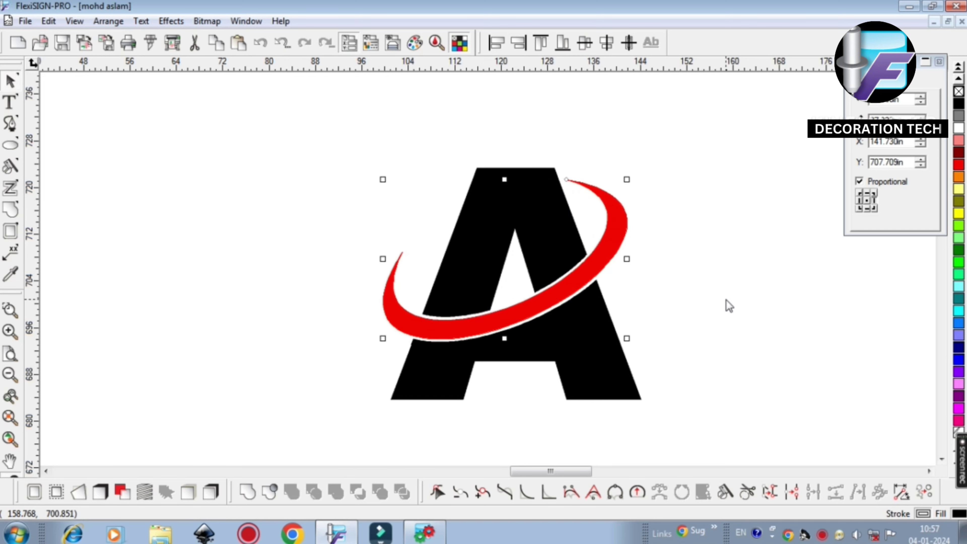
pyautogui.press('Down')
pyautogui.press('Down')
pyautogui.press('Down')
pyautogui.press('Left')
pyautogui.press('Left')
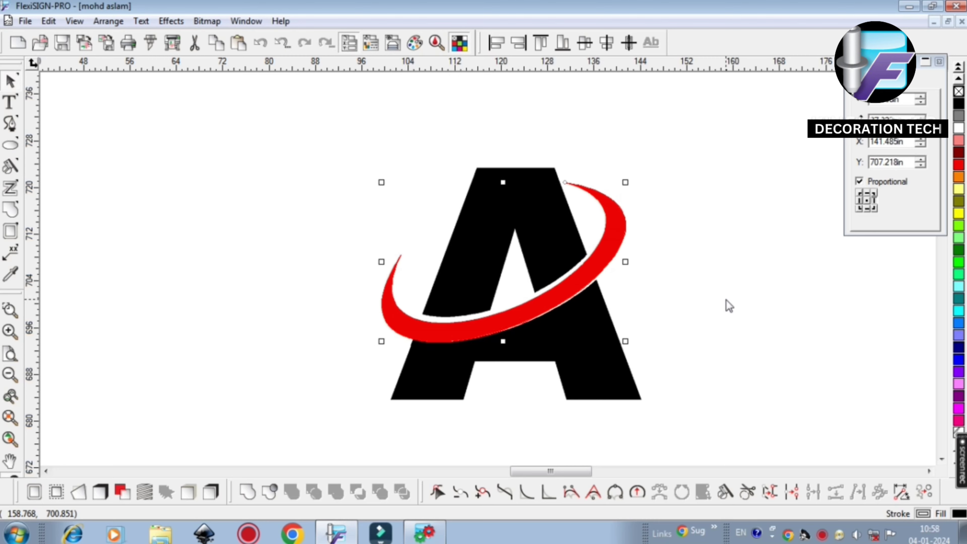
pyautogui.press('Right')
pyautogui.press('Right')
pyautogui.press('Right')
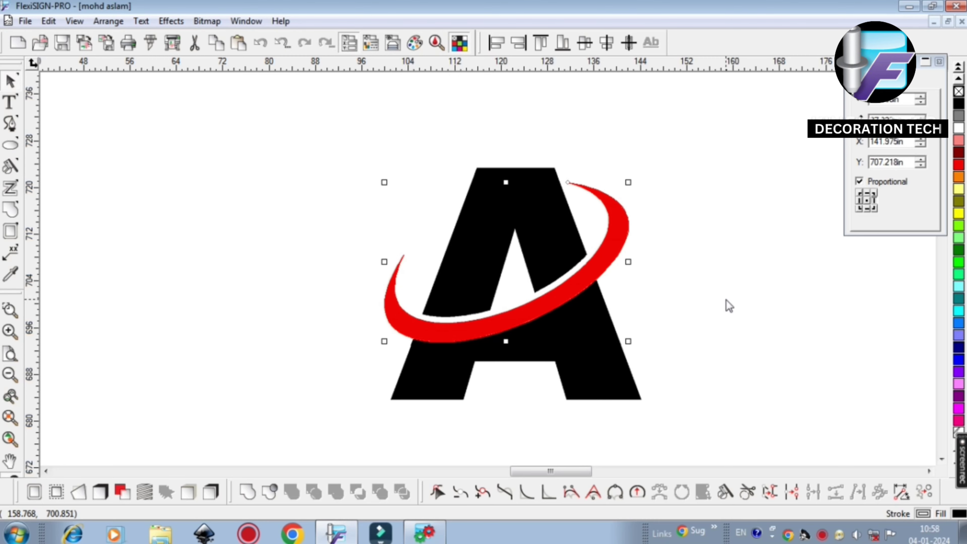
pyautogui.press('Right')
pyautogui.press('Right')
pyautogui.press('Right')
pyautogui.press('Down')
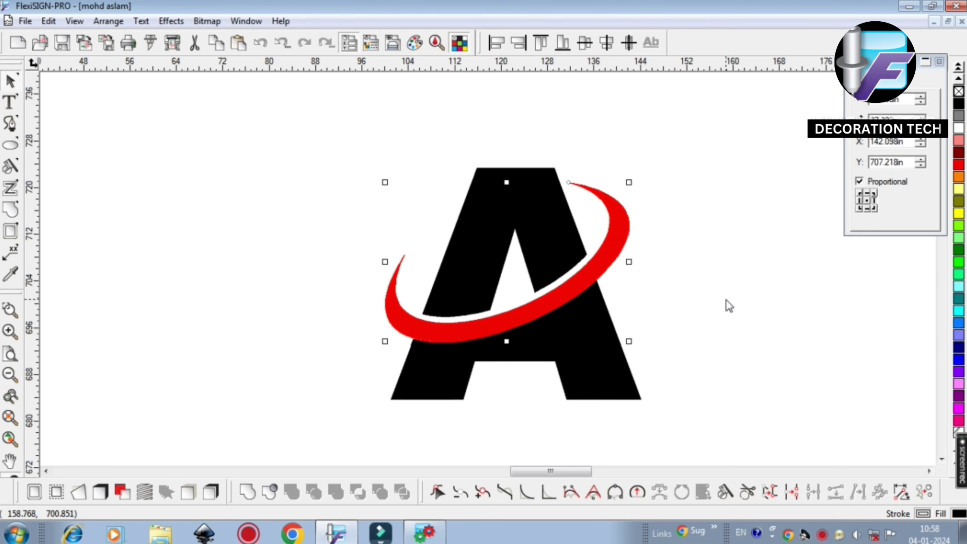
pyautogui.press('Left')
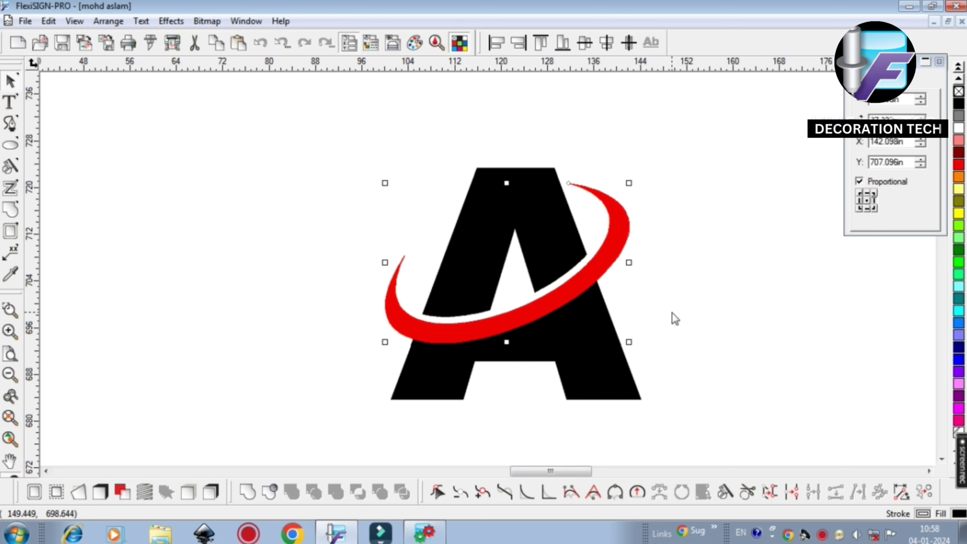
pyautogui.click(672, 316)
# Weld the swoosh to the A's lower part, then select the A's black upper section
pyautogui.moveTo(557, 302); pyautogui.dragTo(558, 305)
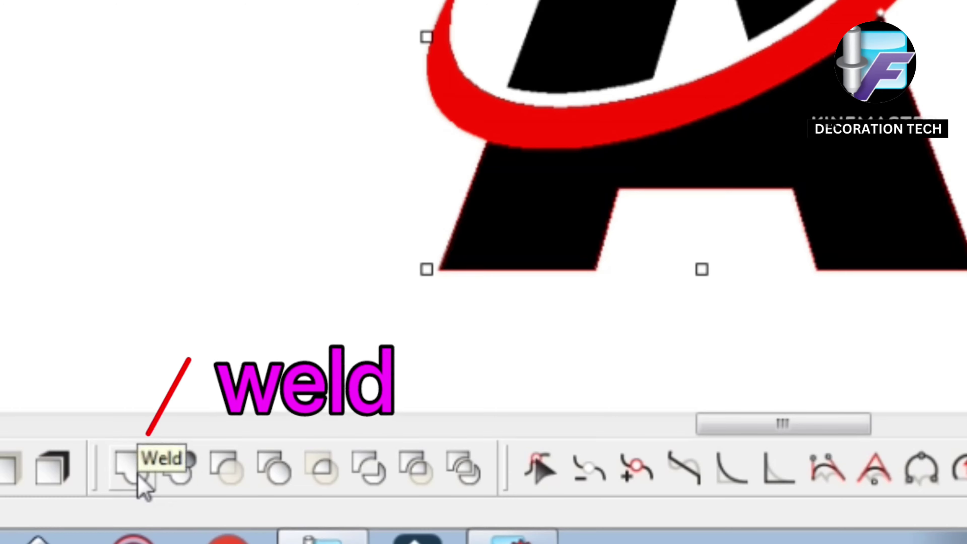
pyautogui.click(137, 480)
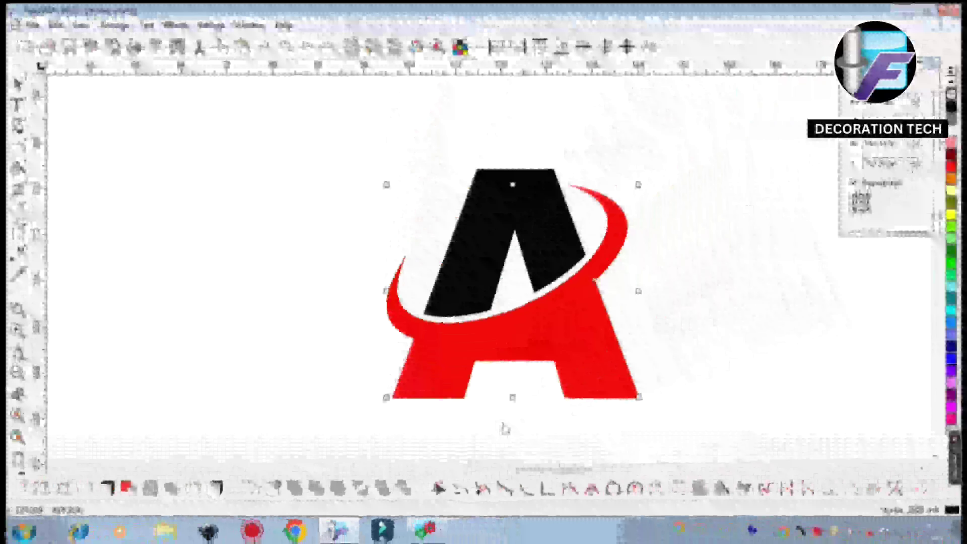
pyautogui.click(666, 345)
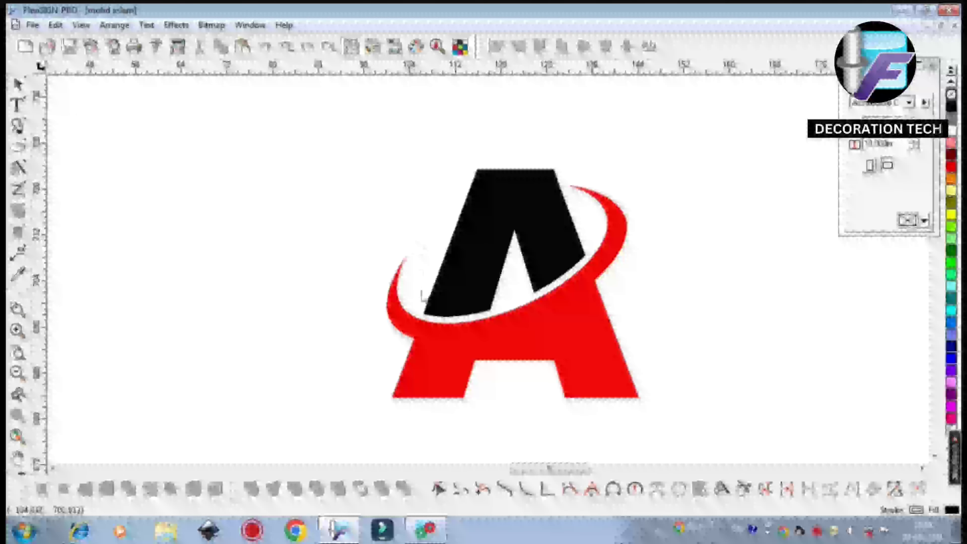
pyautogui.click(463, 273)
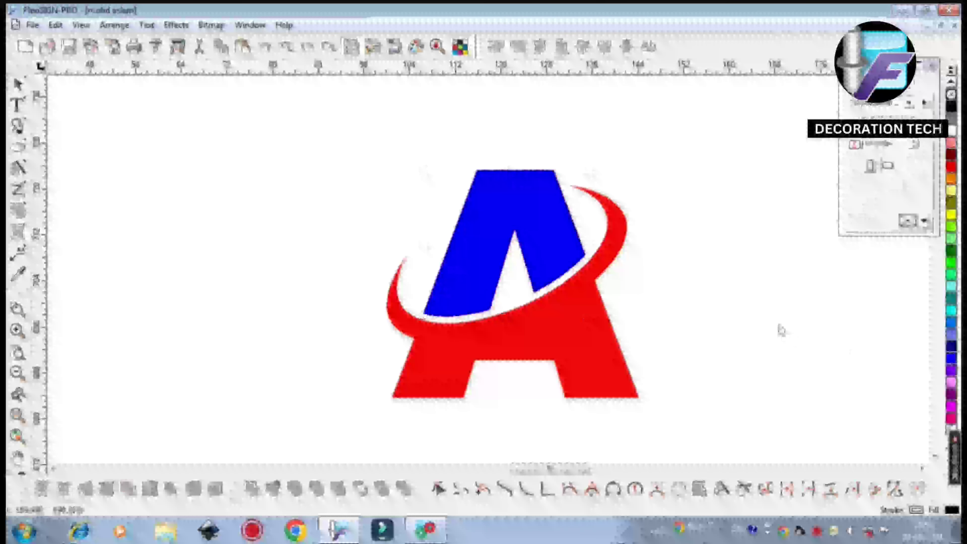